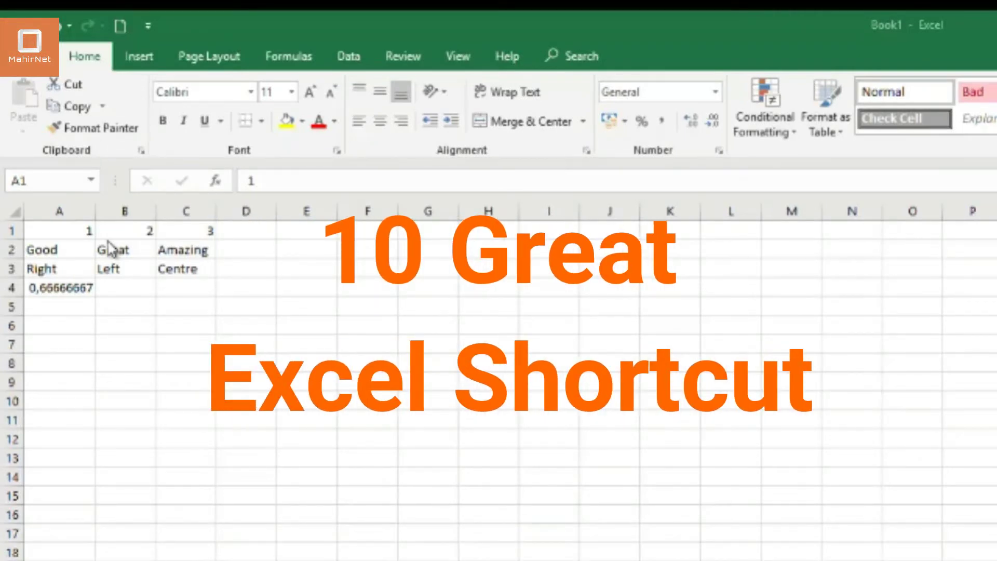
# Step: Insert today's date into A1 with Ctrl+;, then undo it back to 1
pyautogui.click(66, 228)
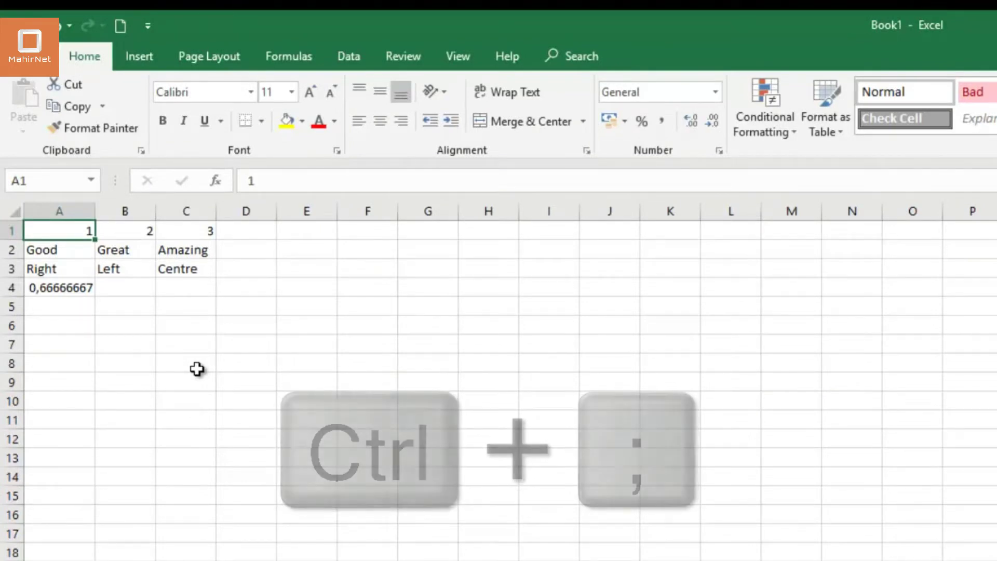
pyautogui.hotkey('ctrl', ';')
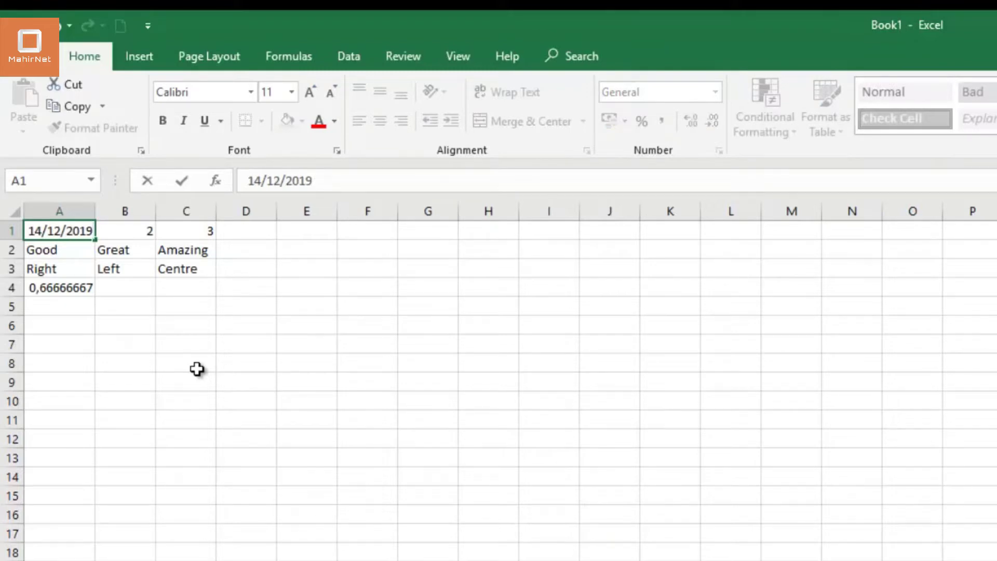
pyautogui.hotkey('ctrl', 'z')
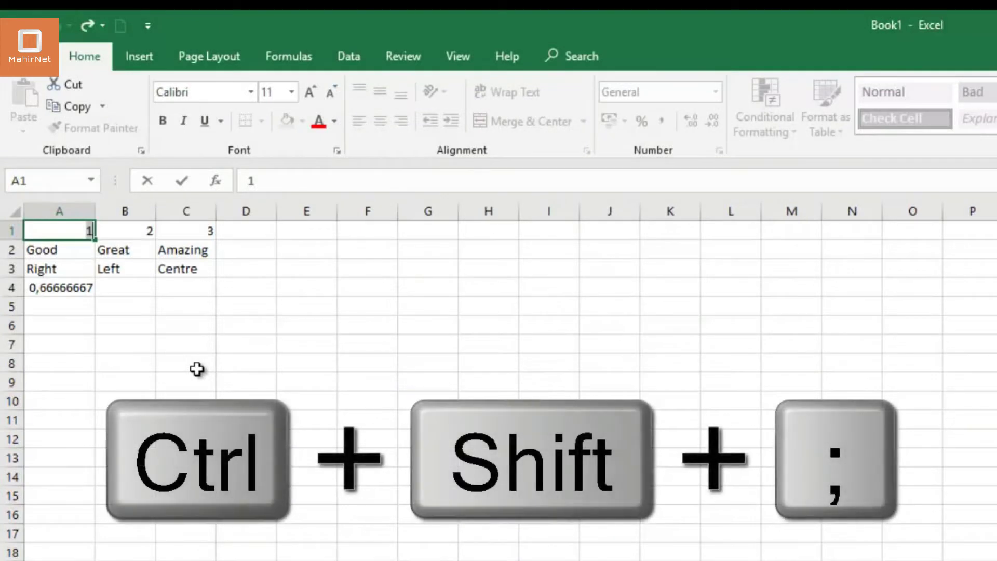
pyautogui.press('Return')
pyautogui.press('Up')
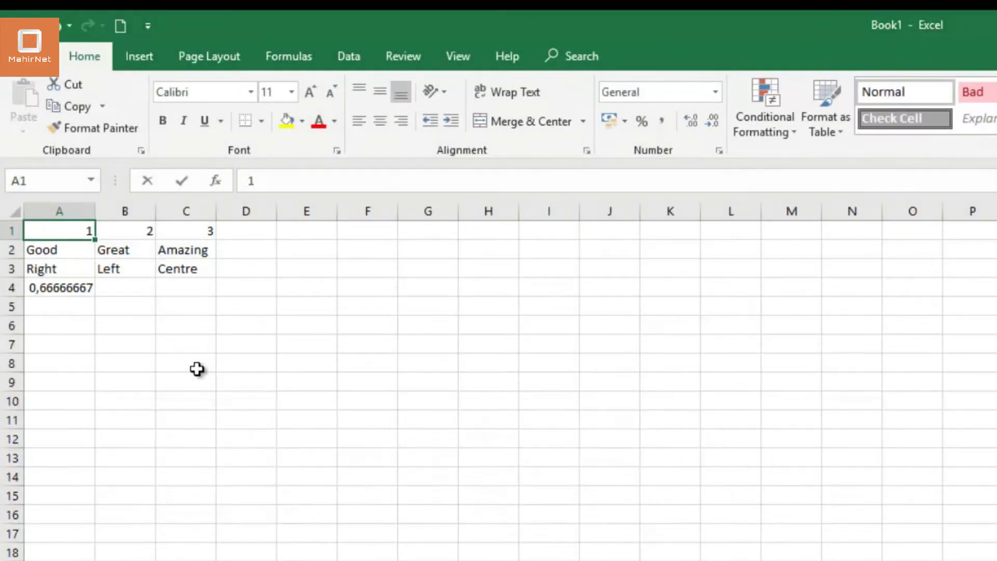
# Step: Insert the current time into A1 with Ctrl+Shift+;, then undo it
pyautogui.hotkey('ctrl', 'shift', ';')
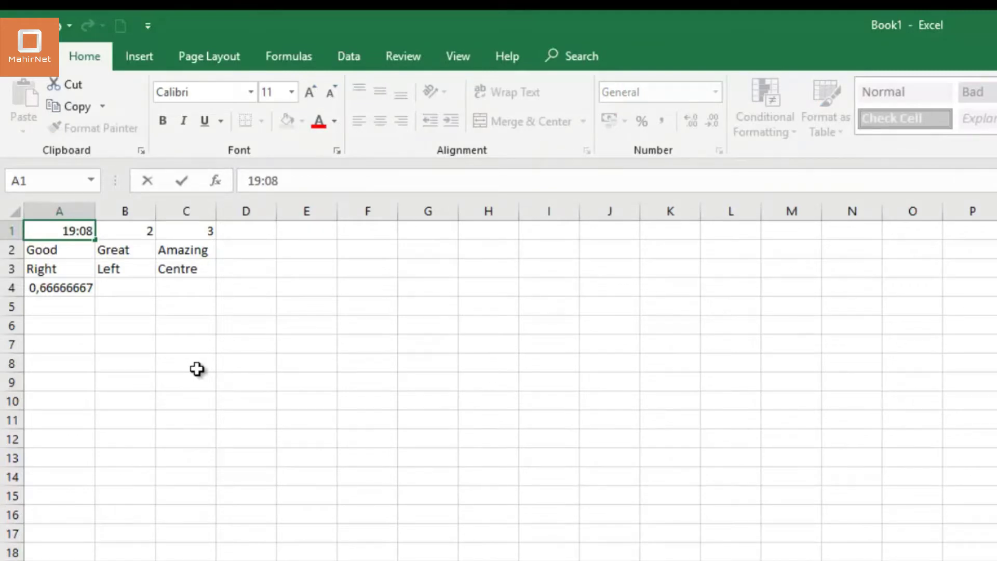
pyautogui.hotkey('ctrl', 'z')
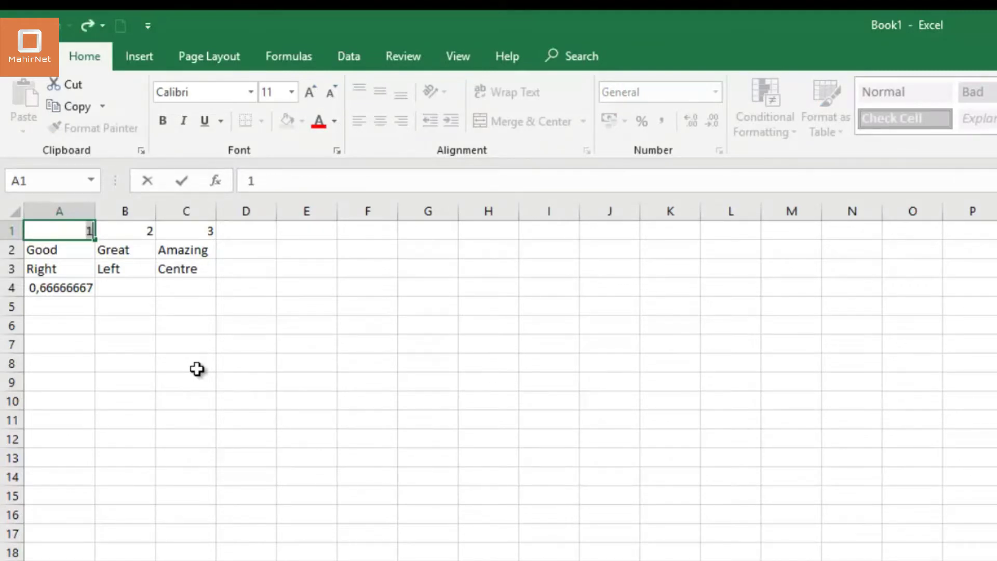
pyautogui.press('Return')
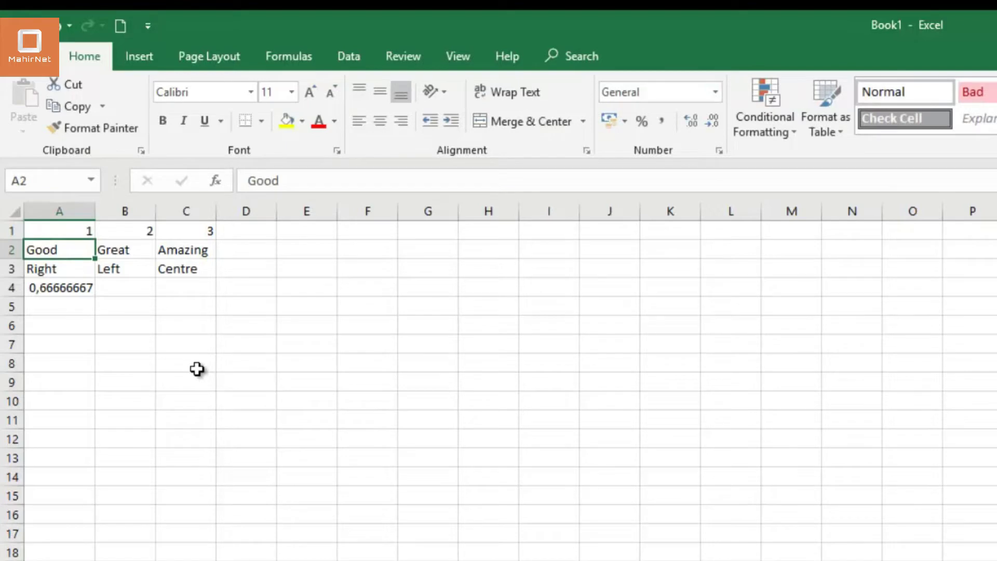
# Step: Apply strikethrough to Good, Great and Amazing in A2:C2 with Ctrl+5
pyautogui.press('Down')
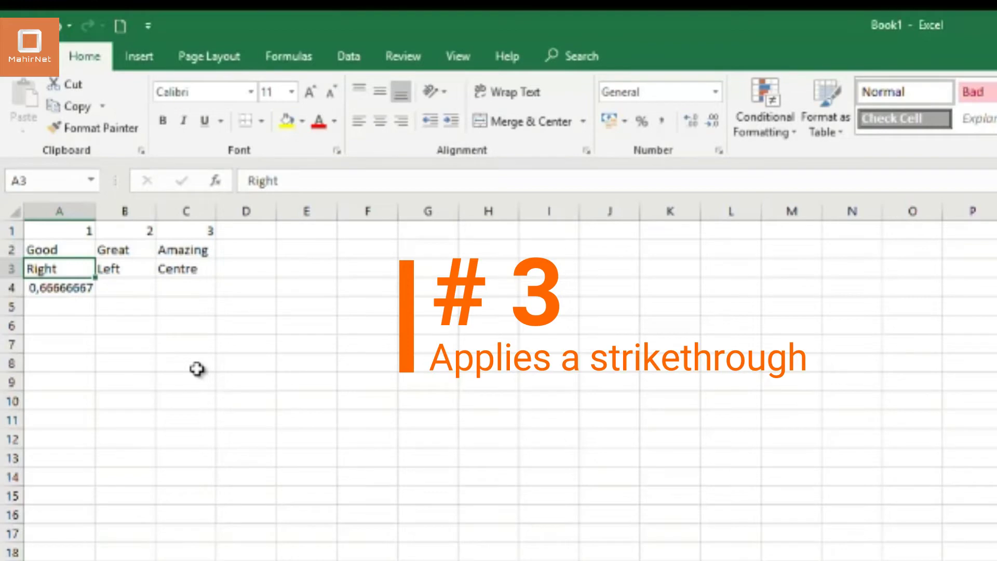
pyautogui.press('Up')
pyautogui.hotkey('shift', 'Right')
pyautogui.hotkey('shift', 'Right')
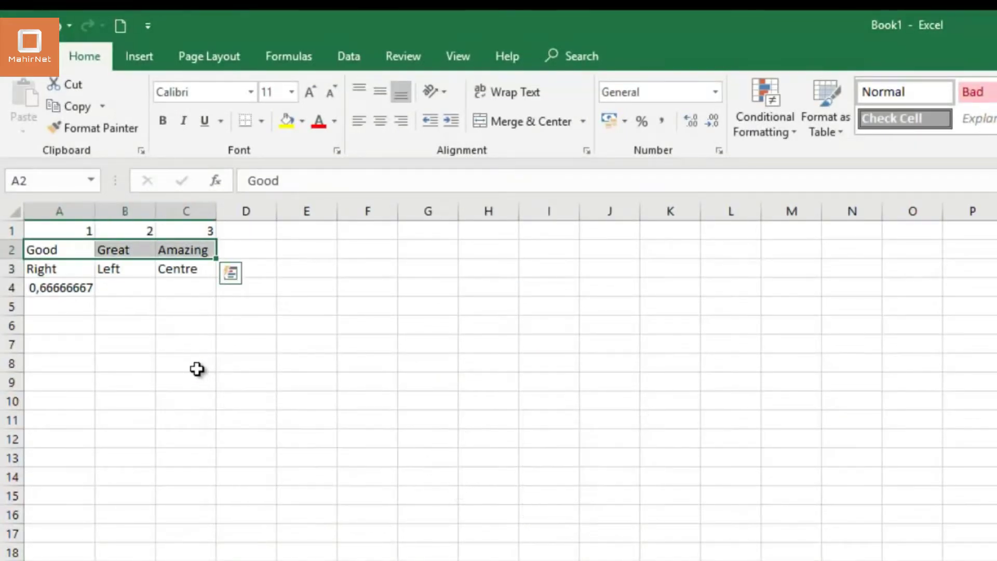
pyautogui.hotkey('ctrl', '5')
pyautogui.hotkey('ctrl', '5')
pyautogui.hotkey('ctrl', '5')
pyautogui.hotkey('ctrl', '5')
# Step: Hide column A with Ctrl+0, then undo to bring it back
pyautogui.press('Down')
pyautogui.press('Up')
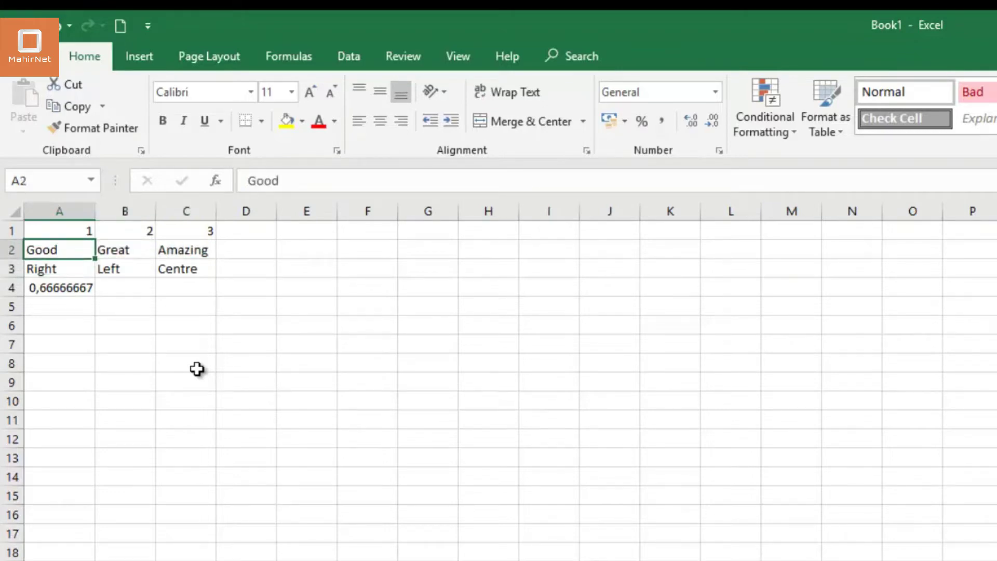
pyautogui.press('Up')
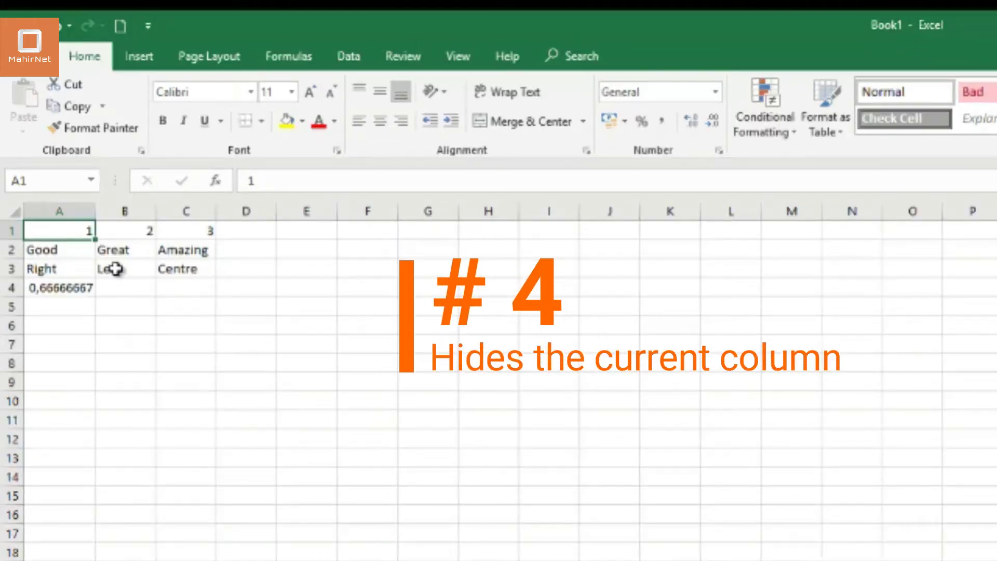
pyautogui.click(66, 205)
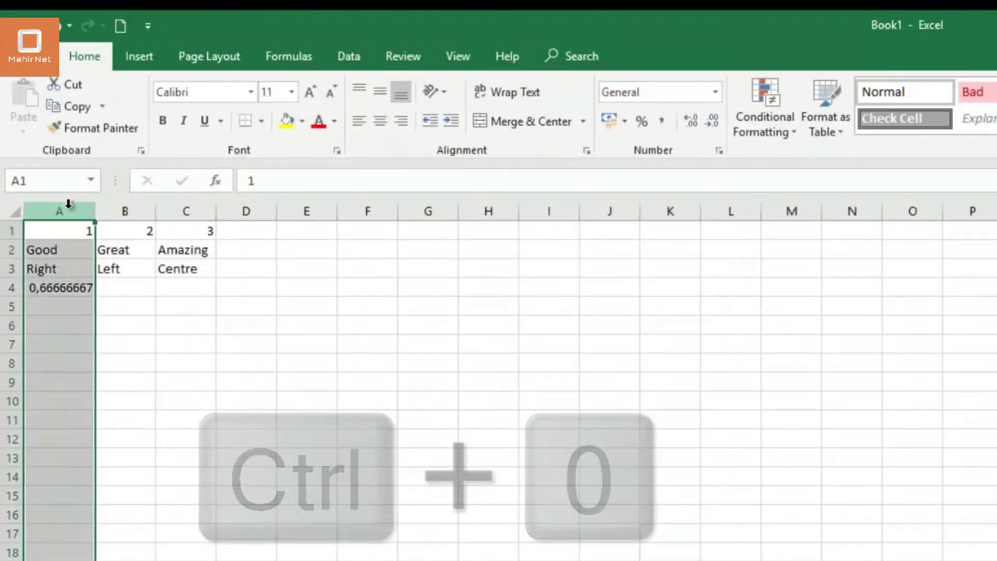
pyautogui.hotkey('ctrl', '0')
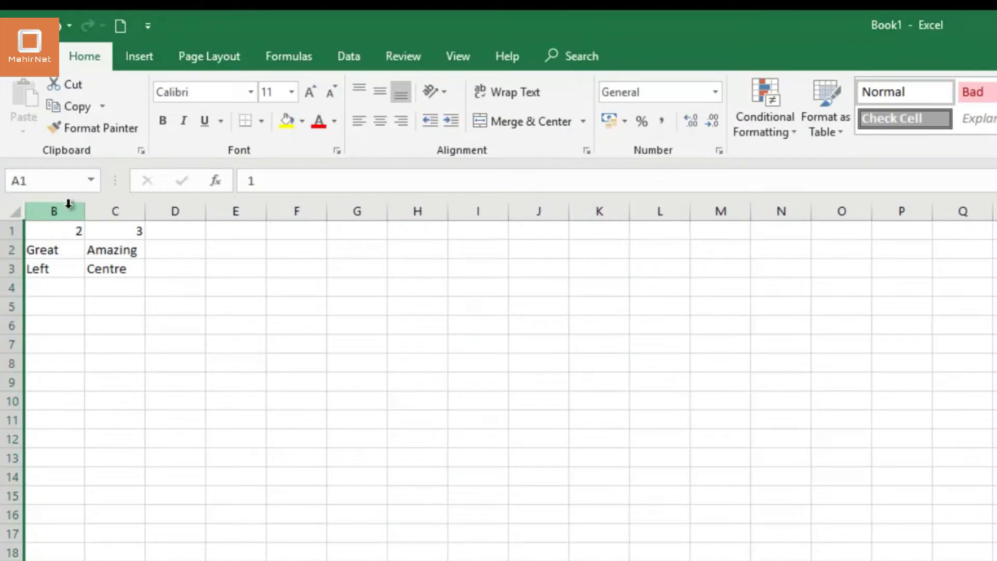
pyautogui.hotkey('ctrl', 'z')
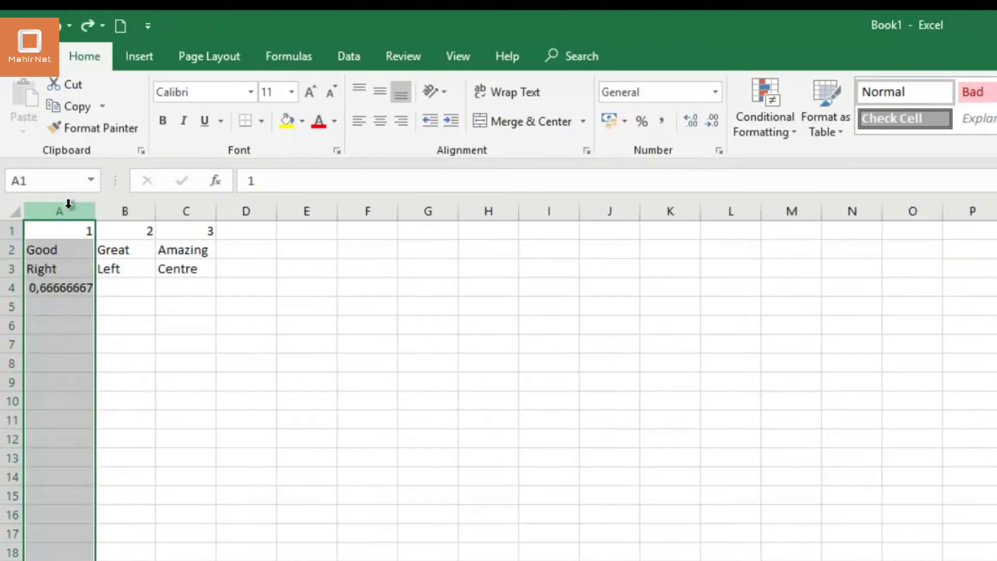
# Step: Hide row 2 with Ctrl+9, then undo to restore it
pyautogui.click(4, 250)
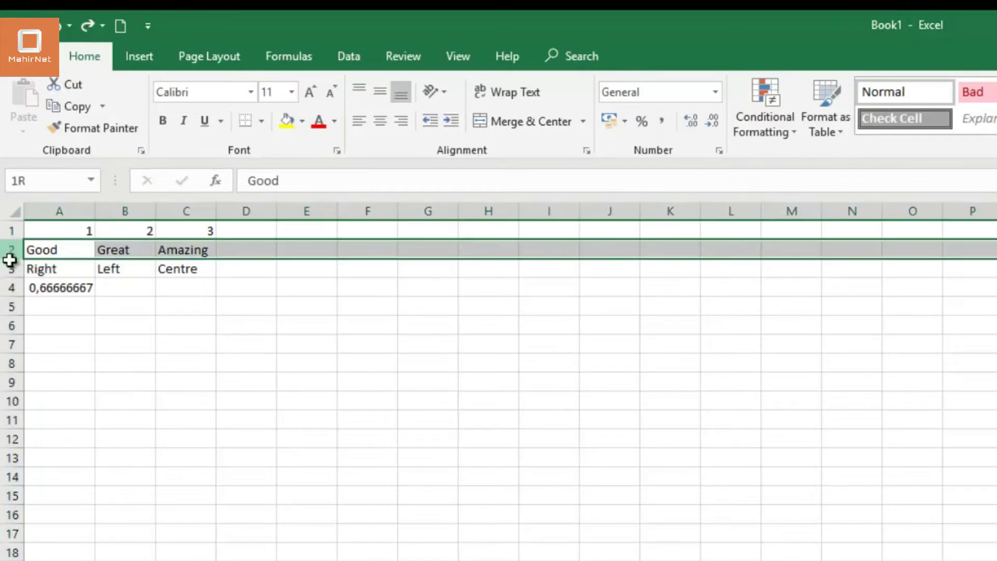
pyautogui.moveTo(5, 249); pyautogui.dragTo(9, 288)
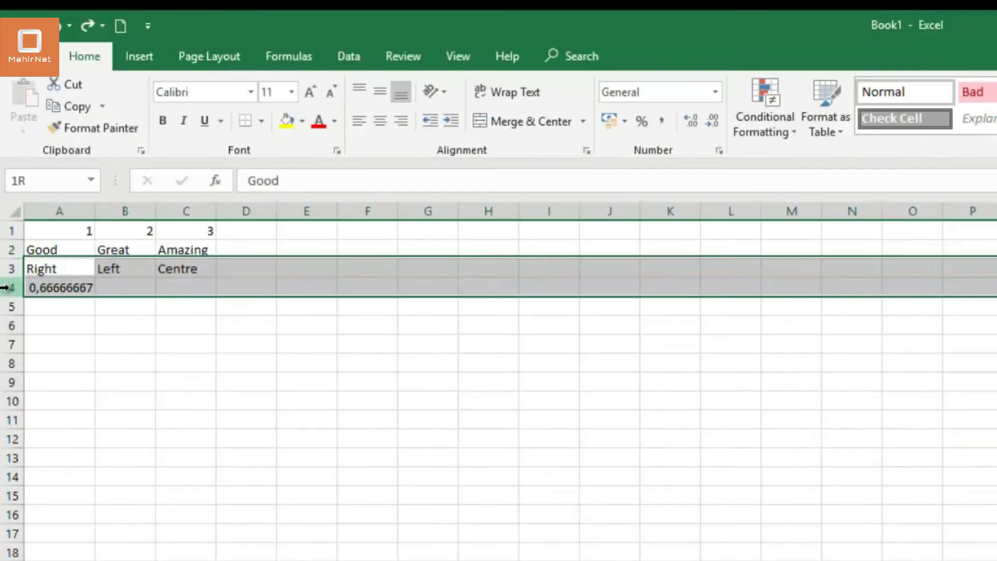
pyautogui.click(9, 288)
pyautogui.click(4, 252)
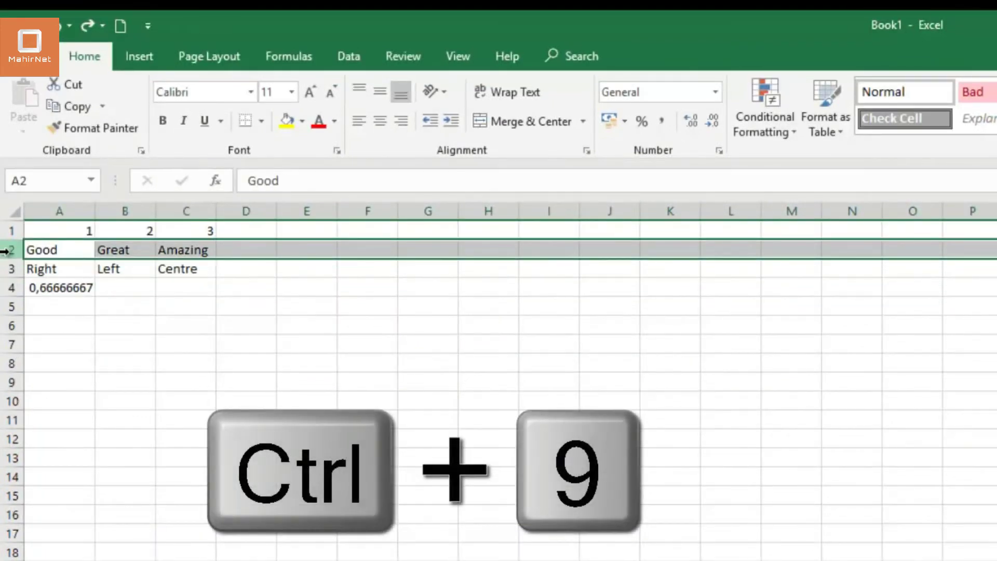
pyautogui.hotkey('ctrl', '9')
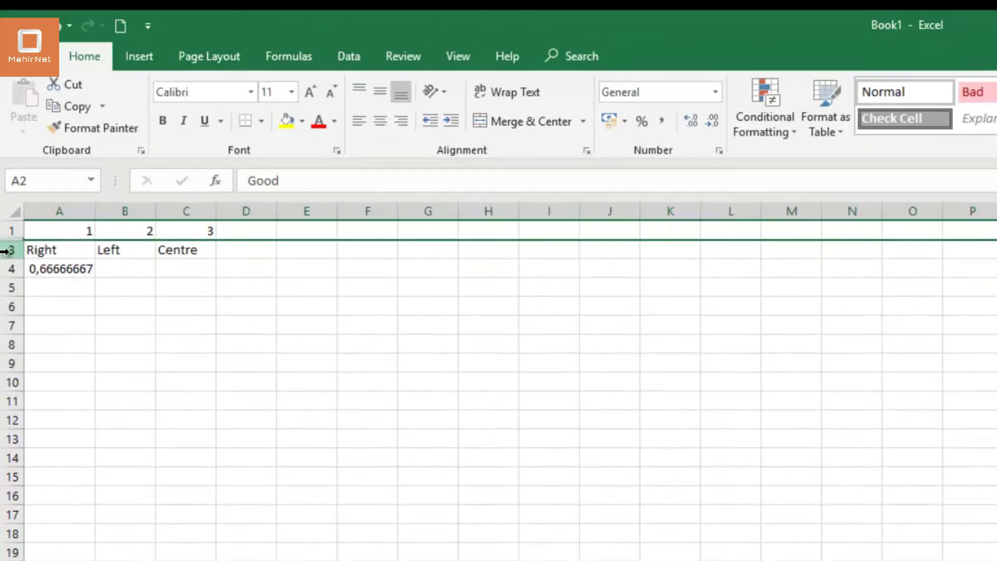
pyautogui.hotkey('ctrl', 'z')
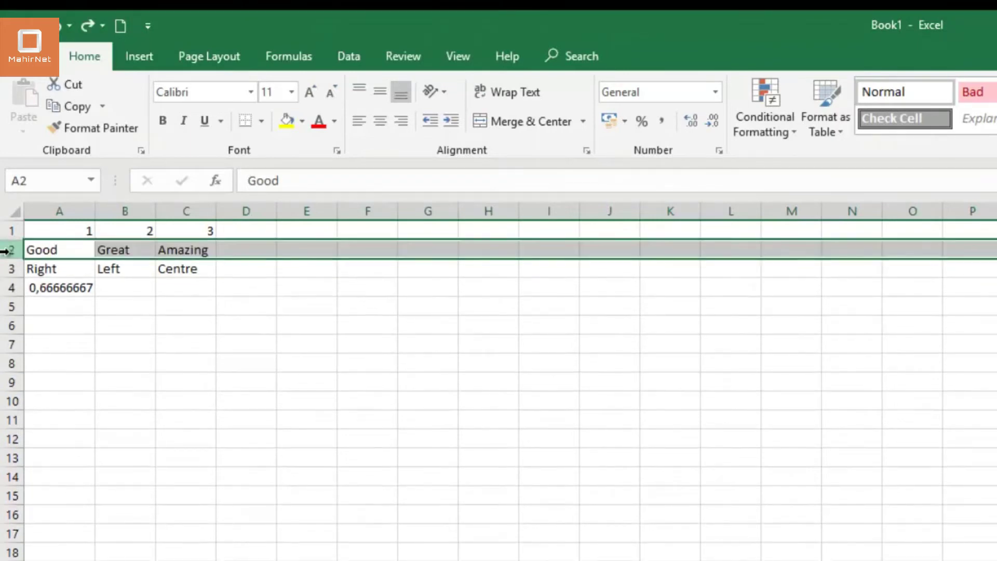
pyautogui.click(36, 319)
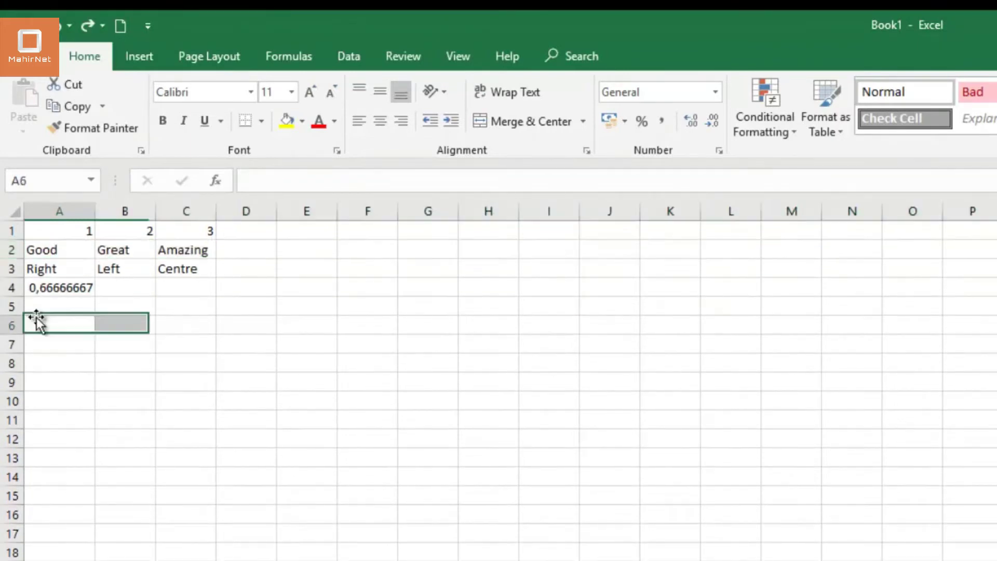
# Step: Switch to workbook Book2 with Ctrl+F6 and back to Book1
pyautogui.click(32, 252)
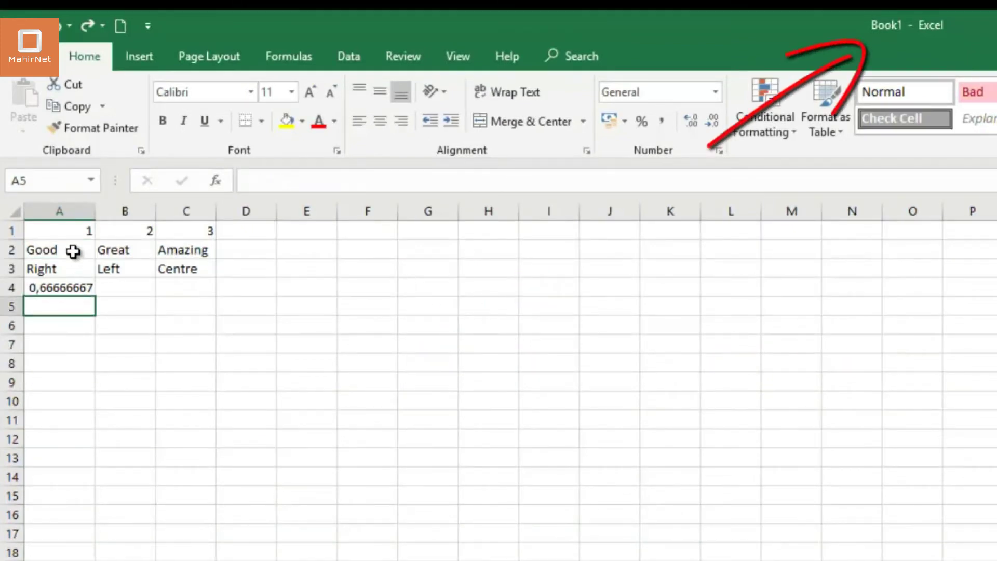
pyautogui.click(73, 251)
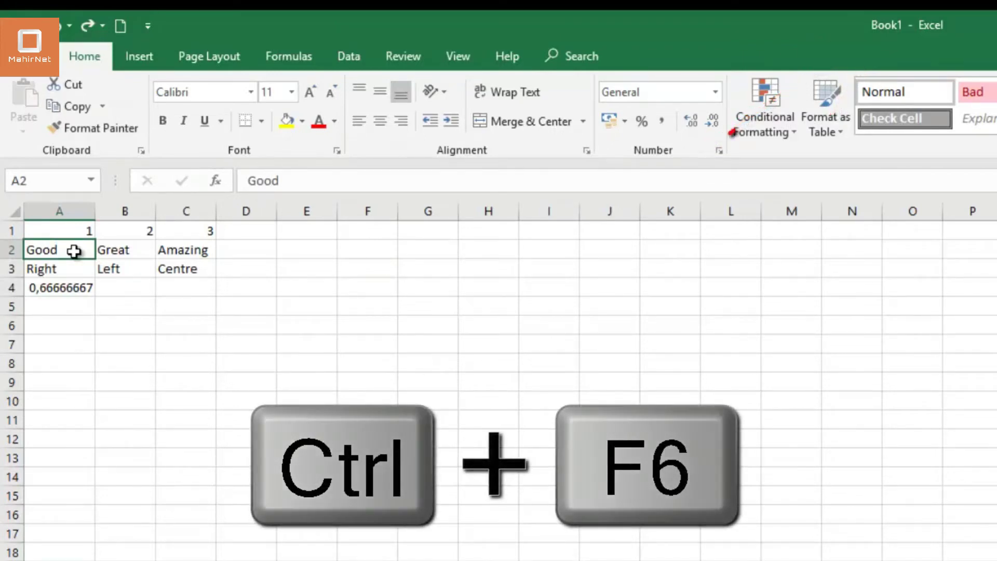
pyautogui.hotkey('ctrl', 'F6')
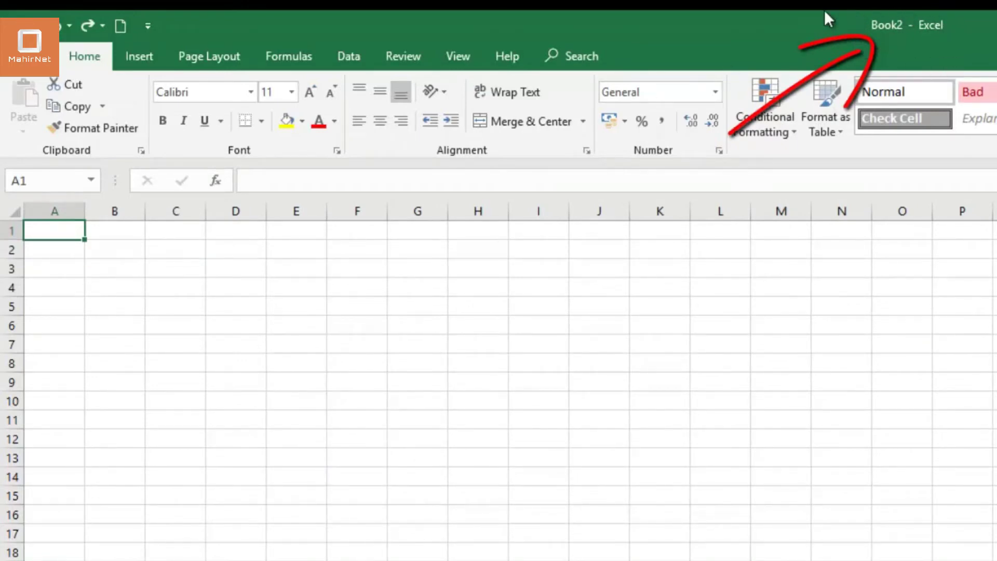
pyautogui.hotkey('ctrl', 'F6')
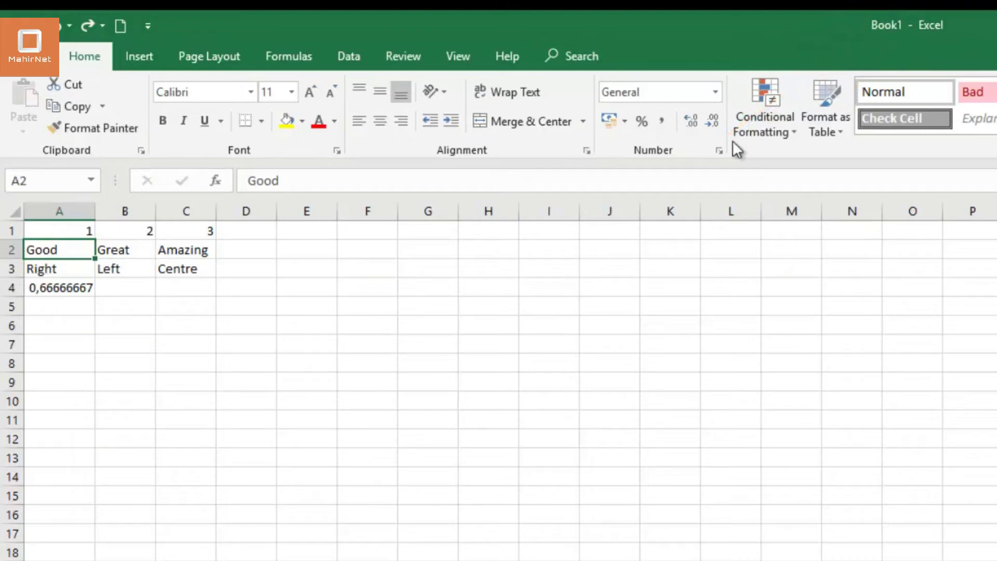
# Step: Show formulas with Ctrl+` to inspect A4, then return to showing values
pyautogui.click(229, 309)
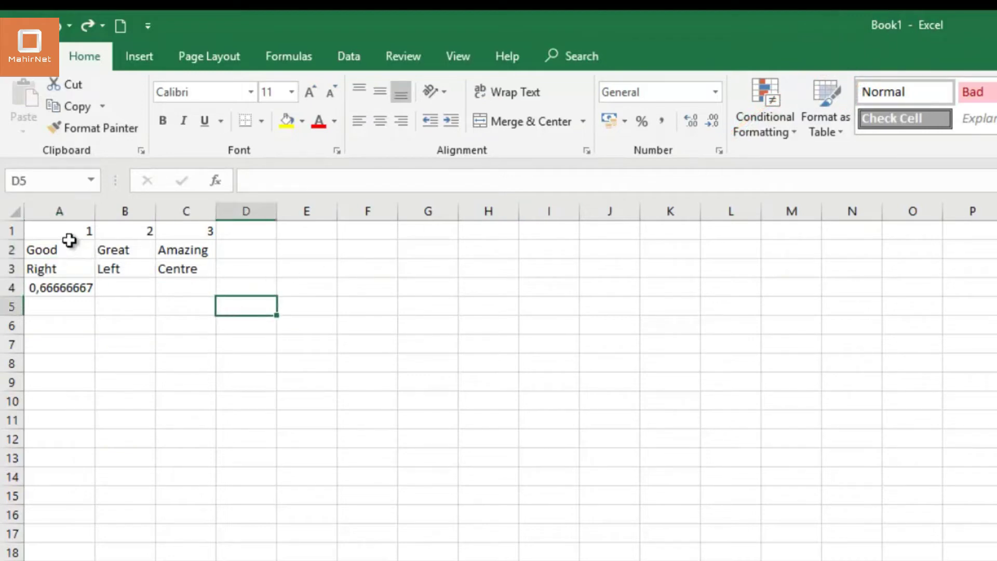
pyautogui.click(70, 234)
pyautogui.hotkey('ctrl', '`')
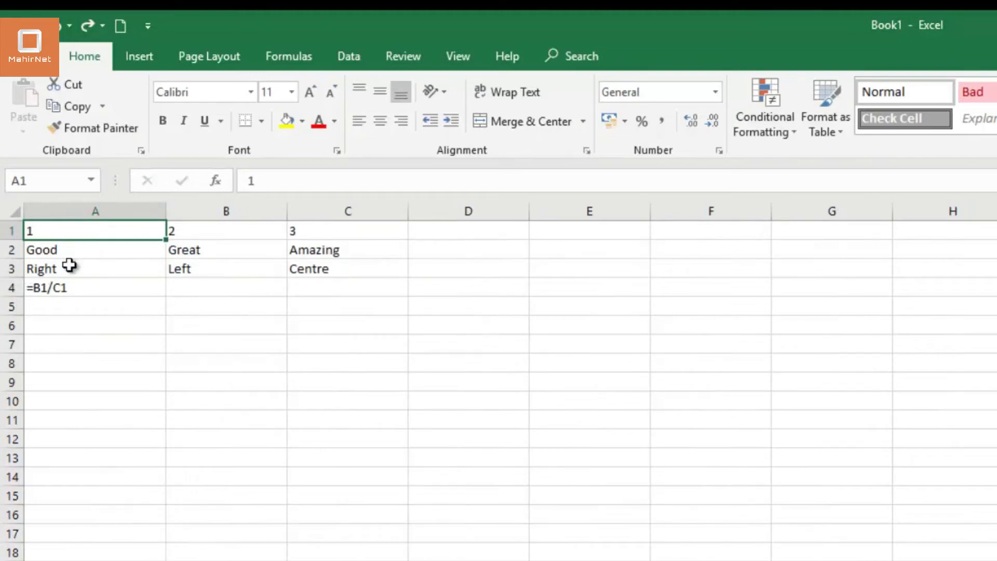
pyautogui.click(69, 286)
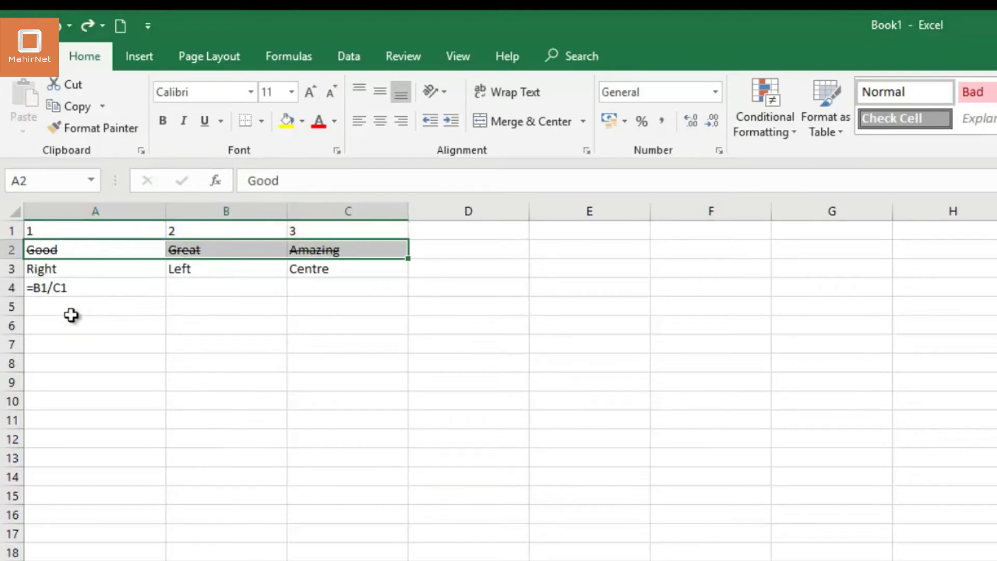
pyautogui.hotkey('ctrl', '`')
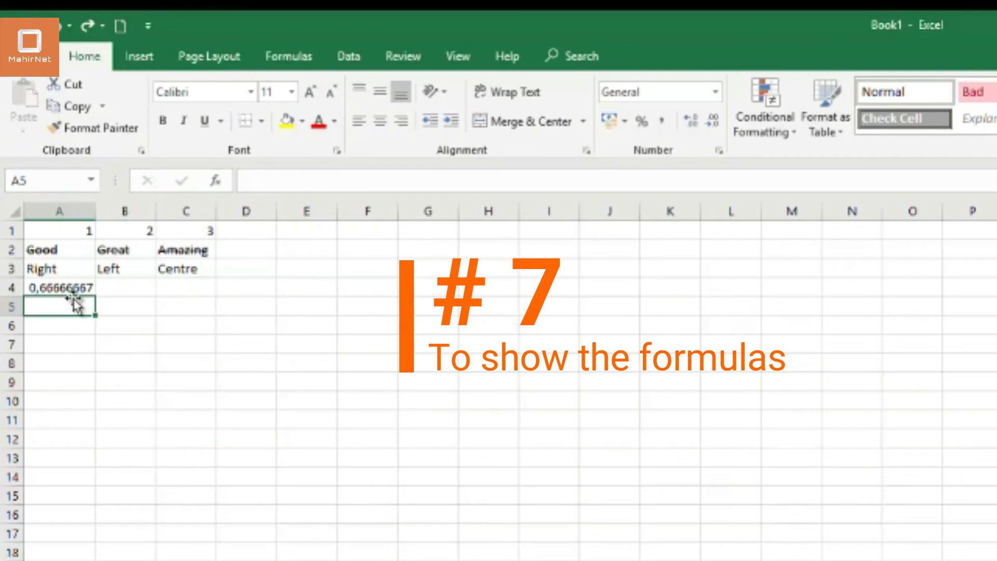
# Step: Show formulas to view A4's =B1/C1, then undo the strikethrough on Good, Great and Amazing
pyautogui.click(75, 288)
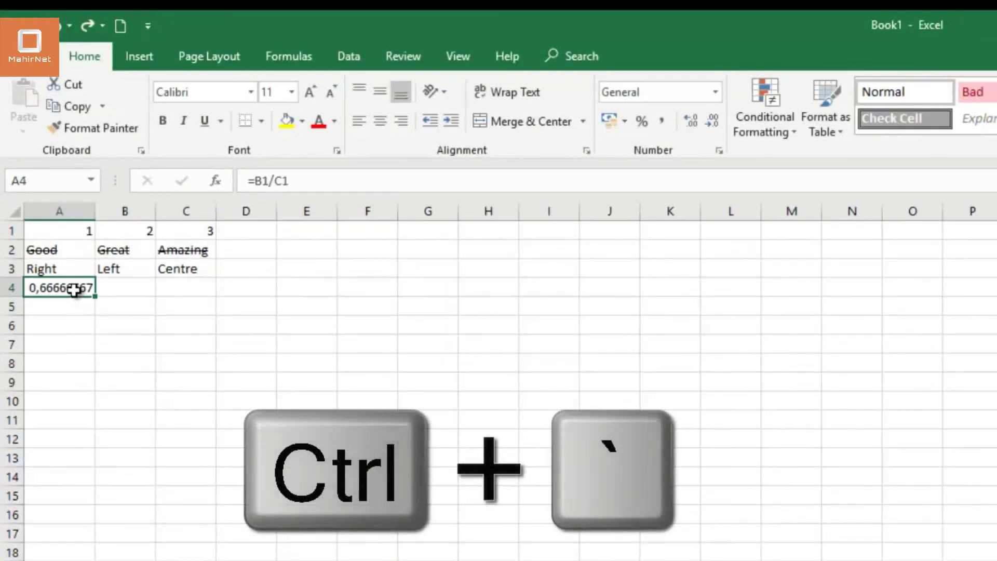
pyautogui.hotkey('ctrl', '`')
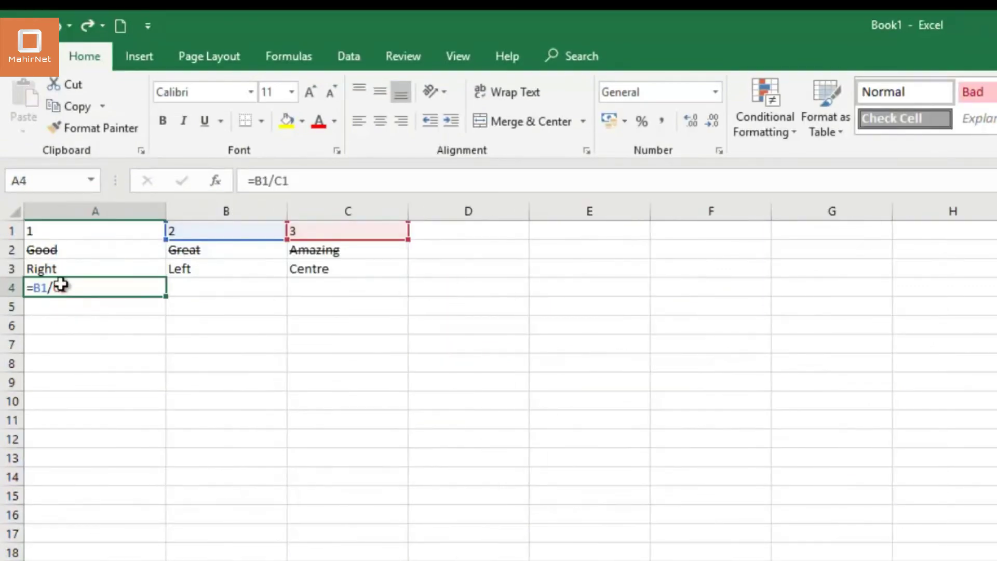
pyautogui.click(76, 300)
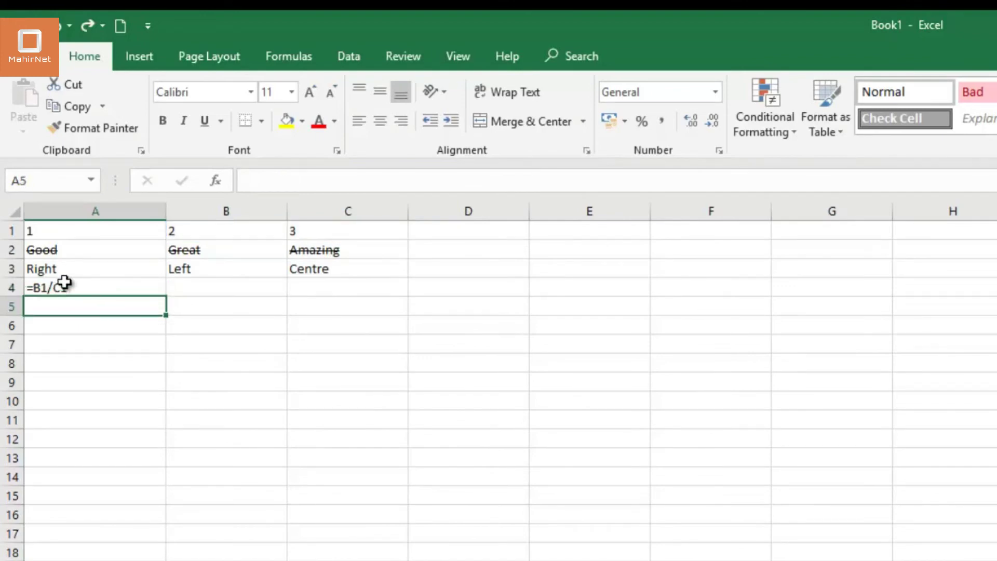
pyautogui.click(64, 289)
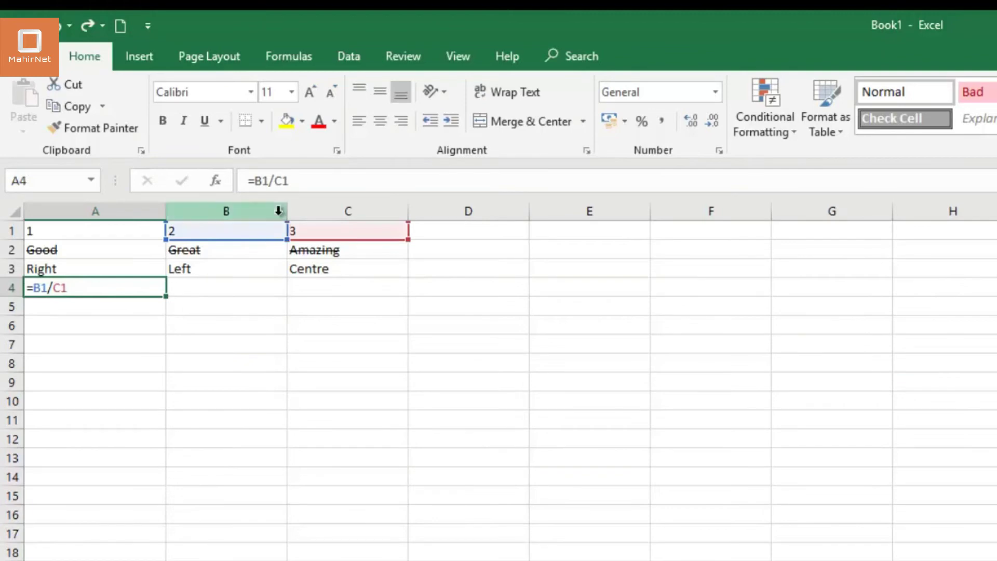
pyautogui.click(215, 305)
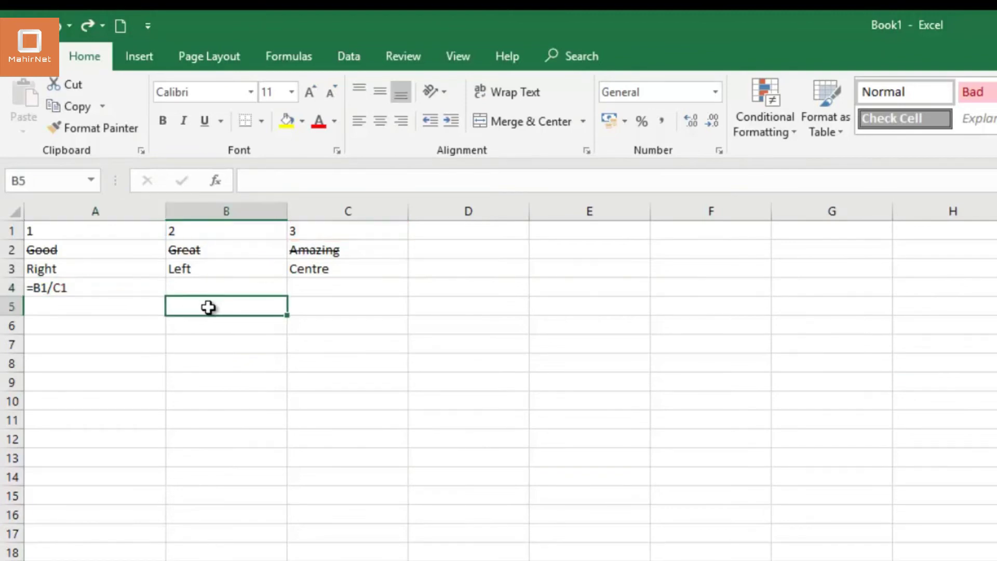
pyautogui.hotkey('ctrl', 'z')
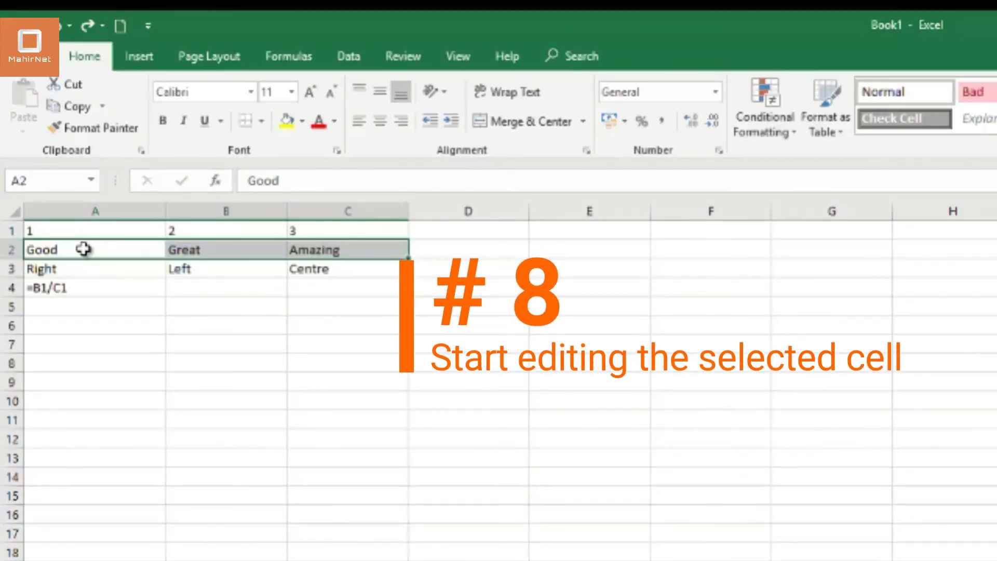
pyautogui.click(83, 249)
pyautogui.click(85, 268)
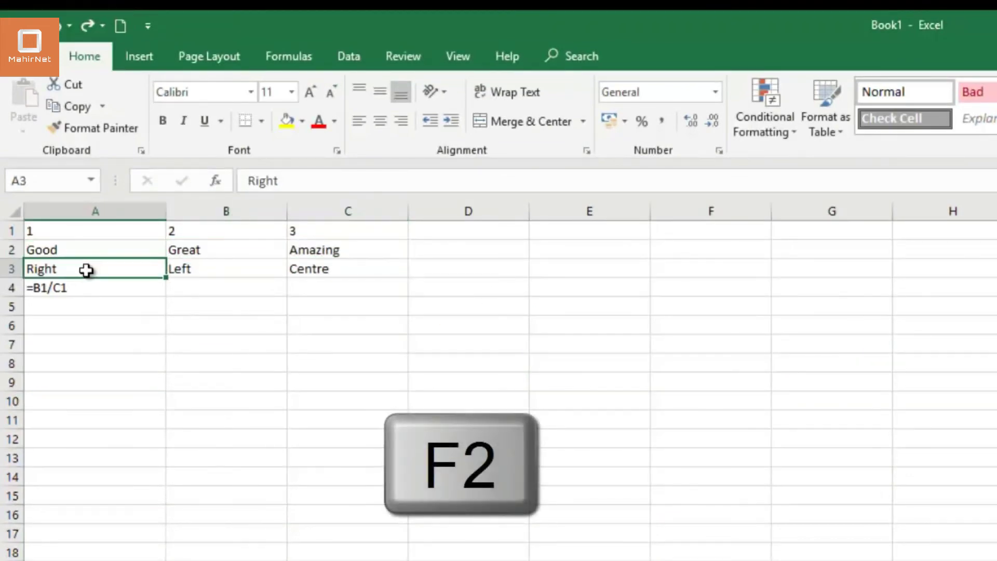
pyautogui.press('F2')
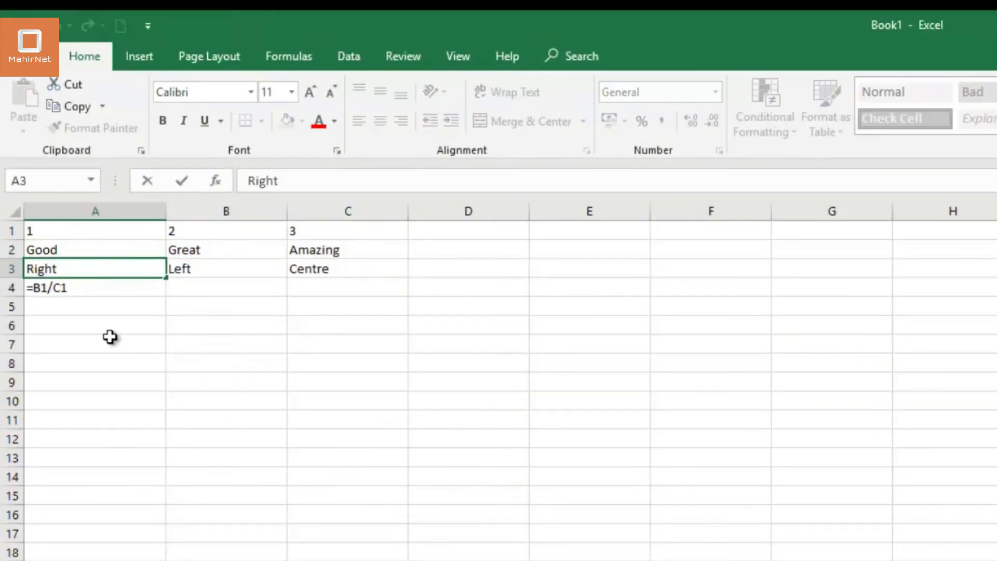
pyautogui.click(110, 337)
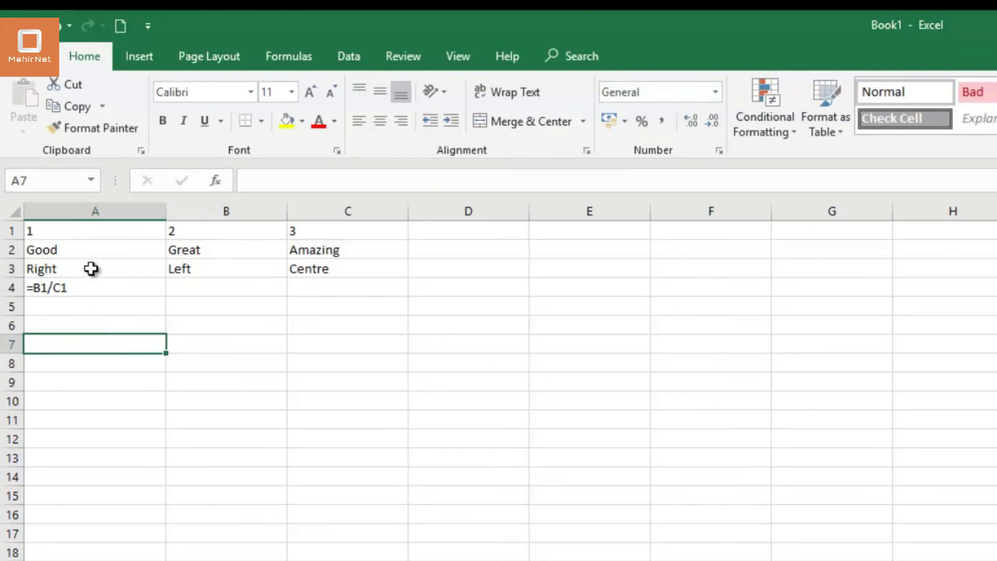
pyautogui.doubleClick(92, 269)
pyautogui.click(102, 322)
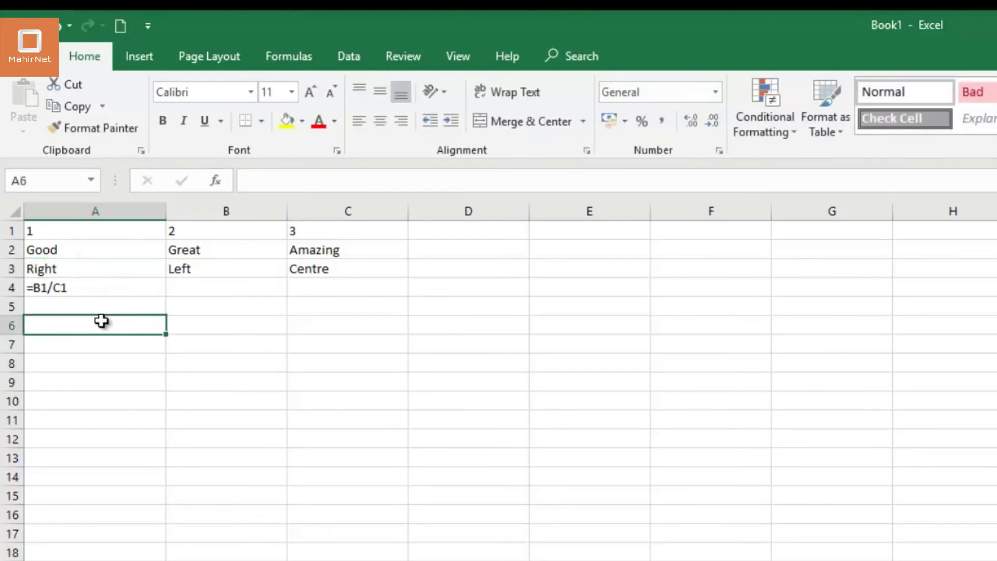
pyautogui.click(93, 269)
pyautogui.doubleClick(94, 269)
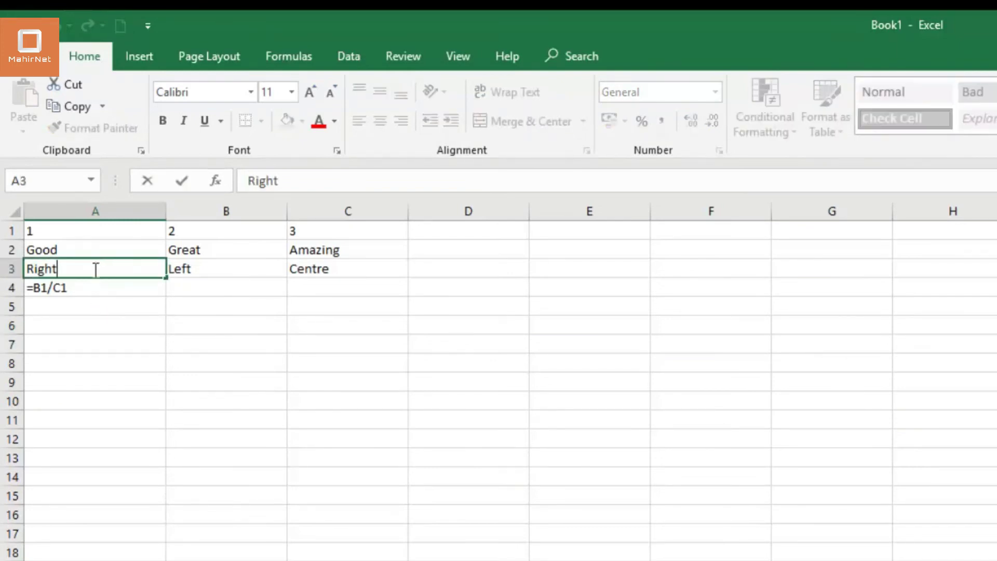
pyautogui.click(96, 330)
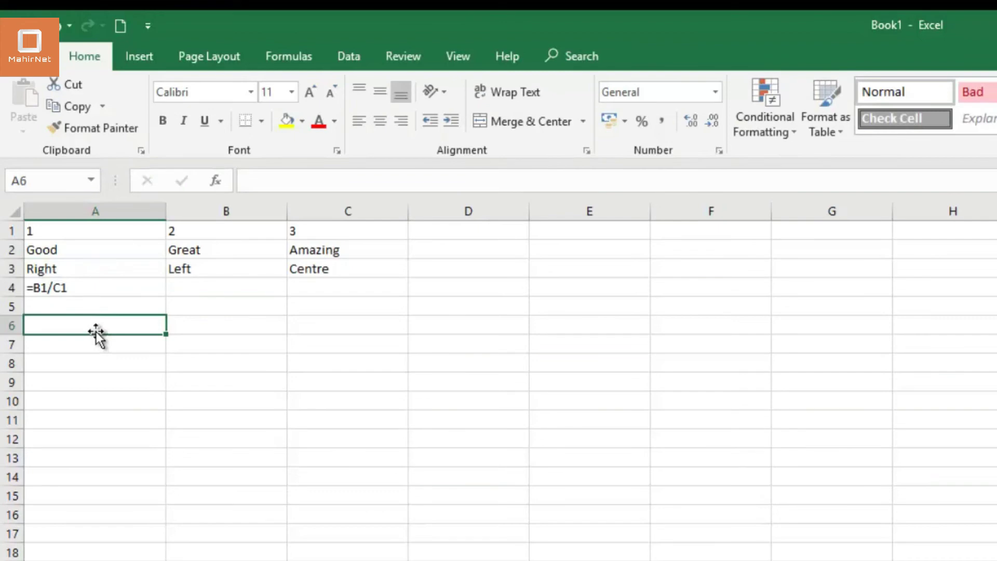
pyautogui.click(83, 267)
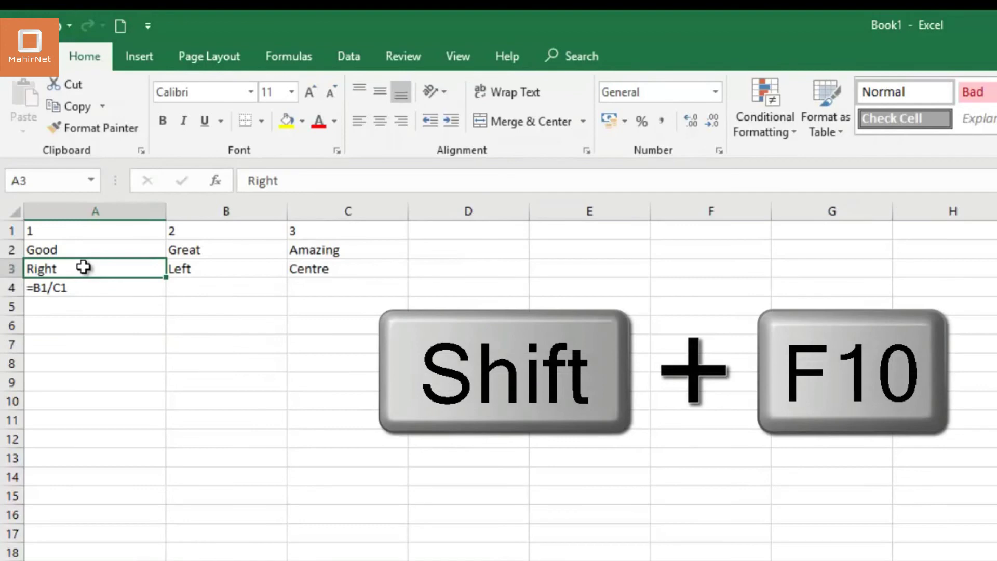
pyautogui.hotkey('shift', 'F10')
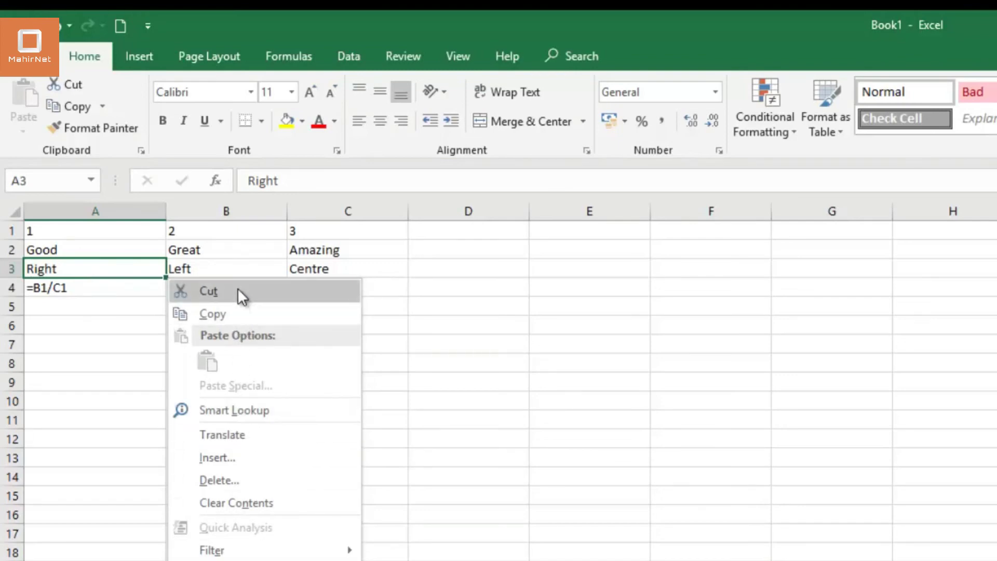
pyautogui.click(117, 360)
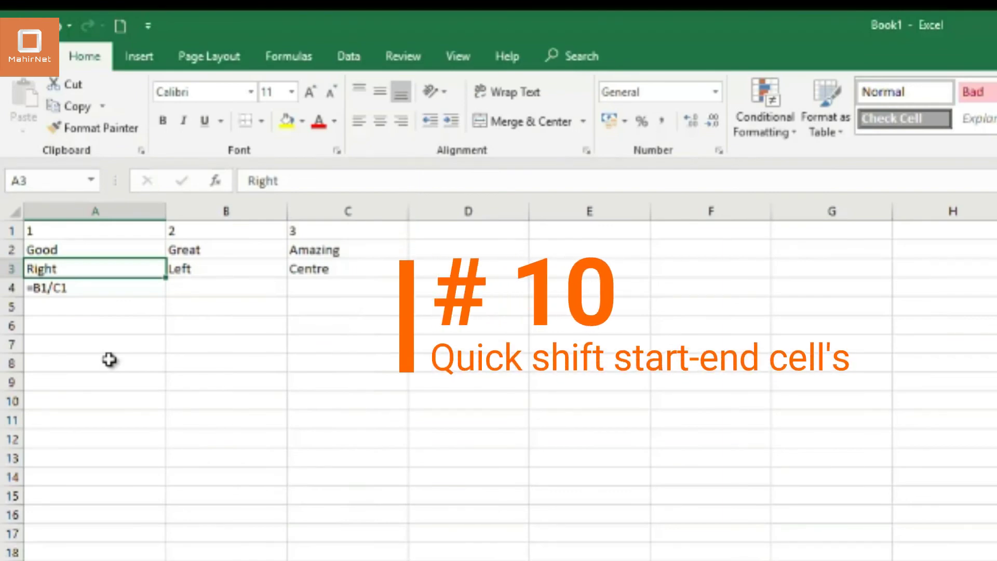
pyautogui.click(73, 234)
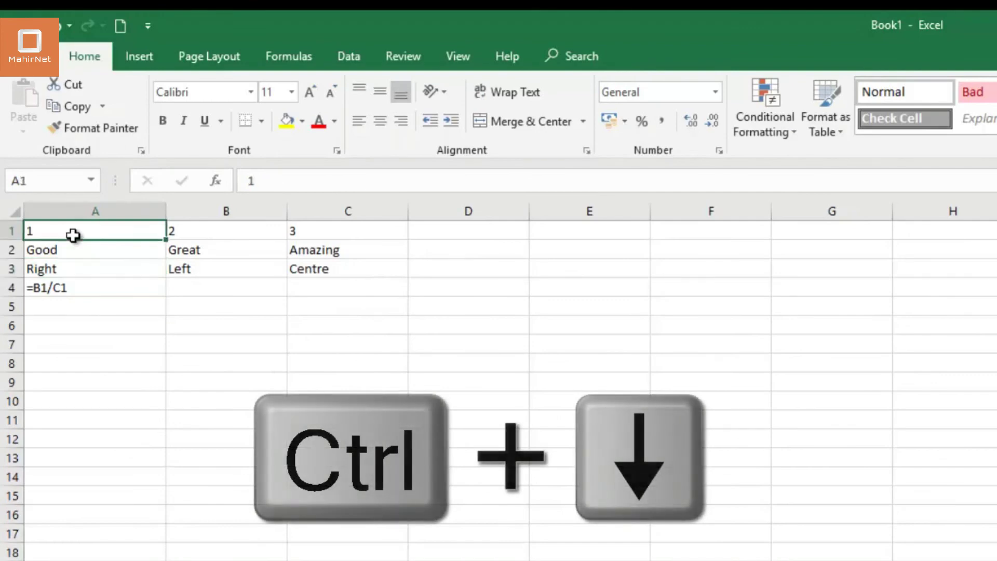
pyautogui.hotkey('ctrl', 'Down')
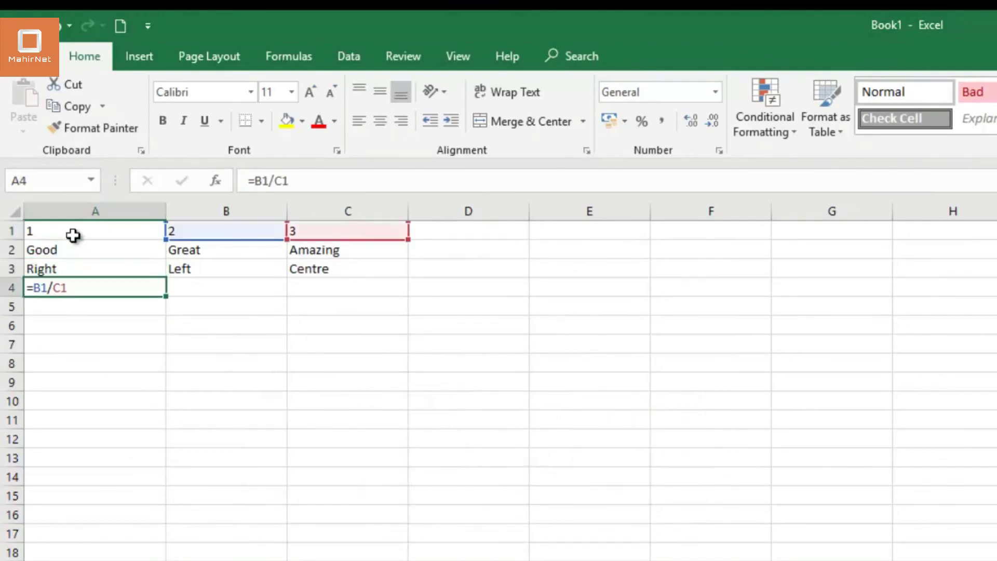
pyautogui.hotkey('ctrl', 'Up')
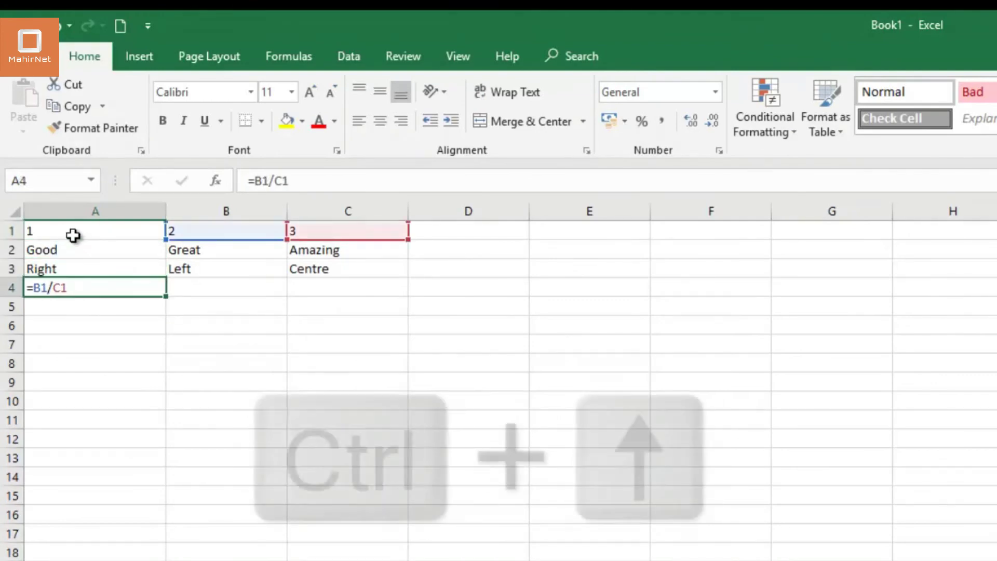
pyautogui.hotkey('ctrl', 'Down')
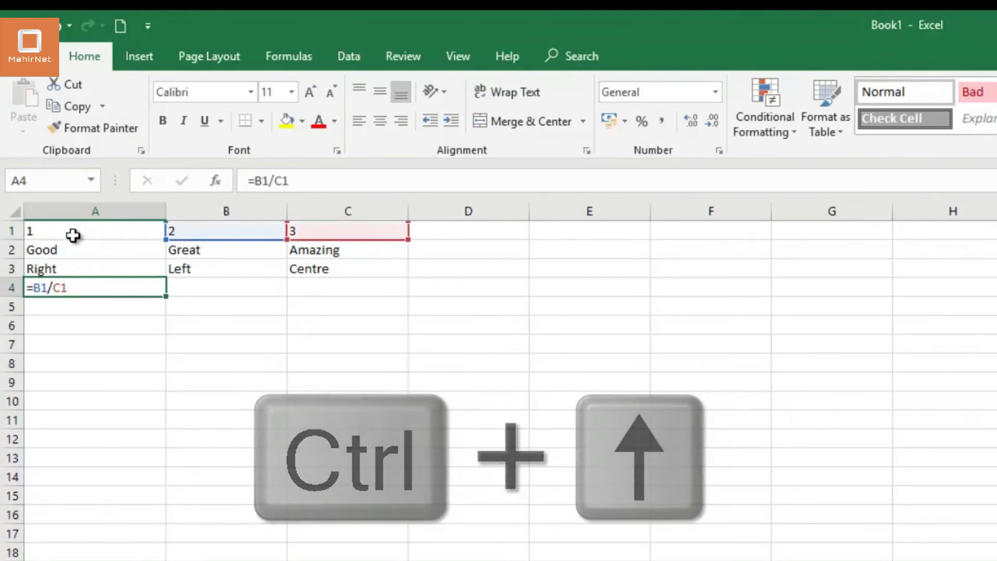
pyautogui.hotkey('ctrl', 'Up')
pyautogui.hotkey('ctrl', 'Down')
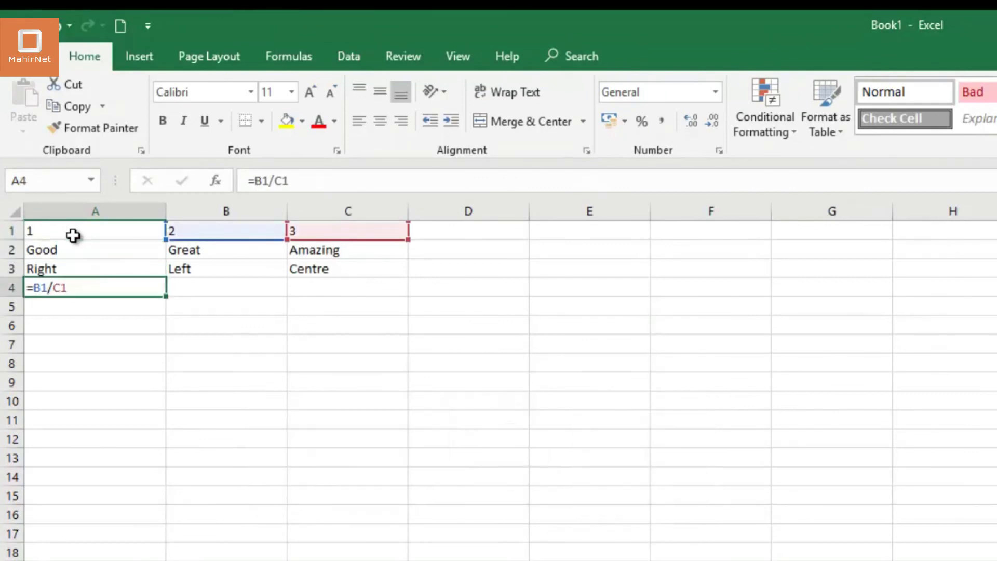